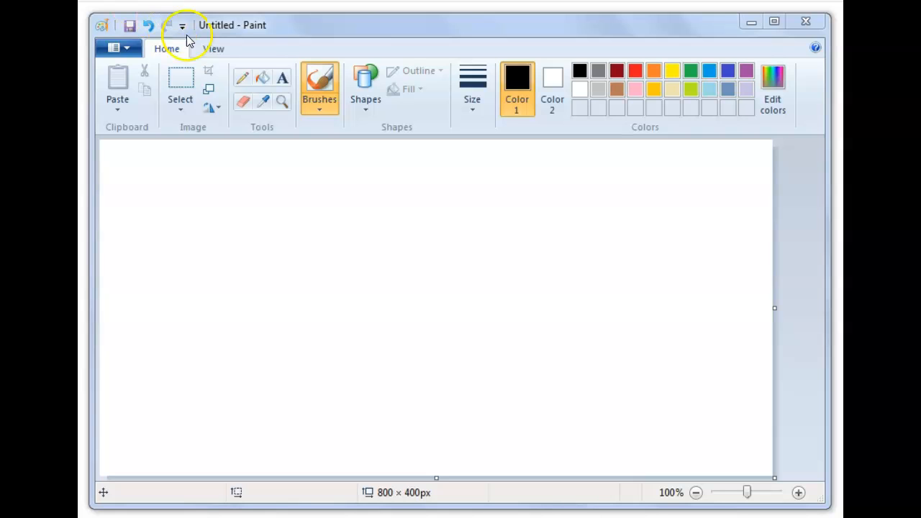
click(245, 80)
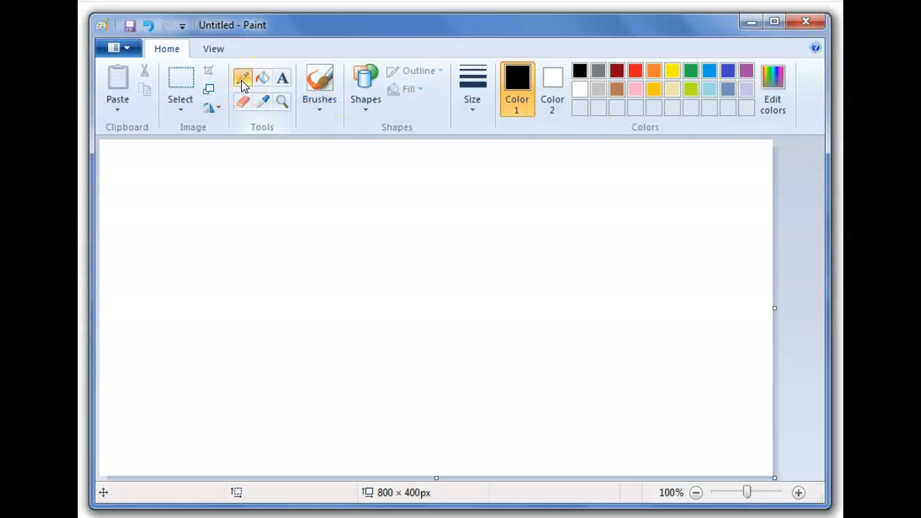
click(369, 104)
click(459, 125)
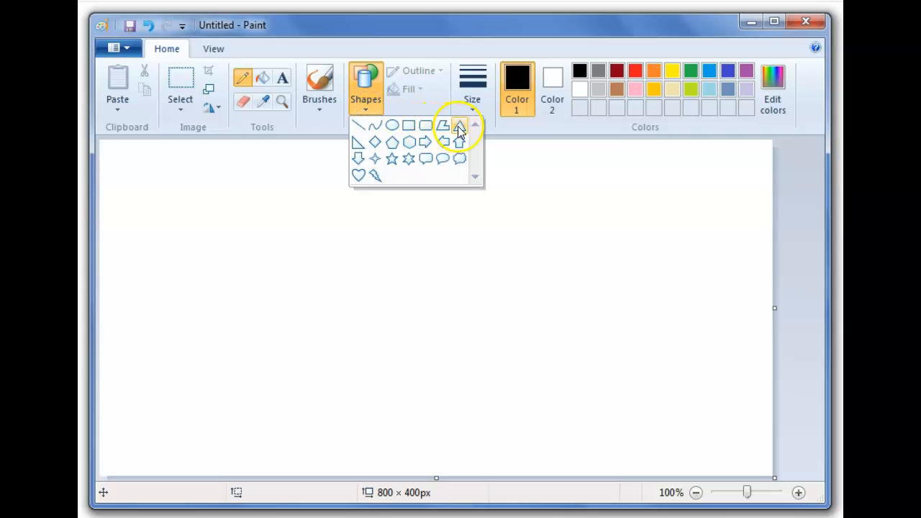
drag(223, 205, 529, 344)
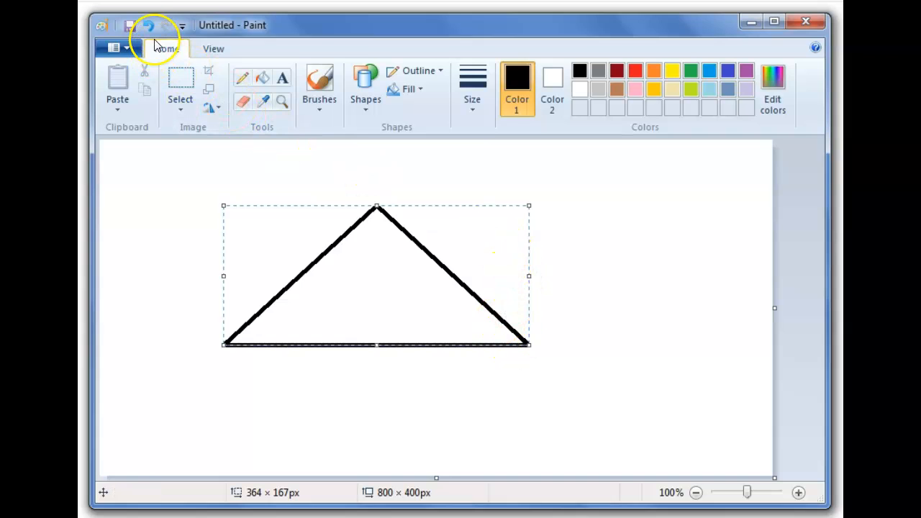
click(147, 26)
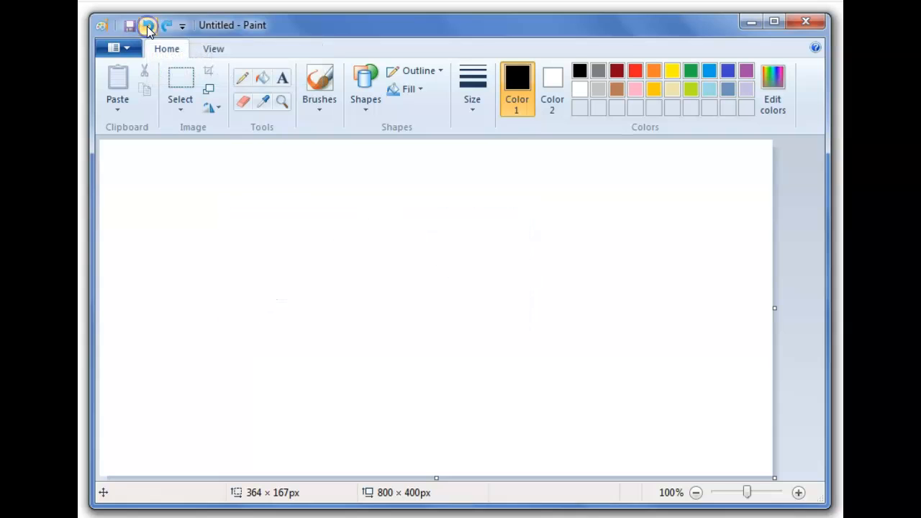
- Draw a right triangle about 396 × 126 px to serve as the inclined plane
click(365, 108)
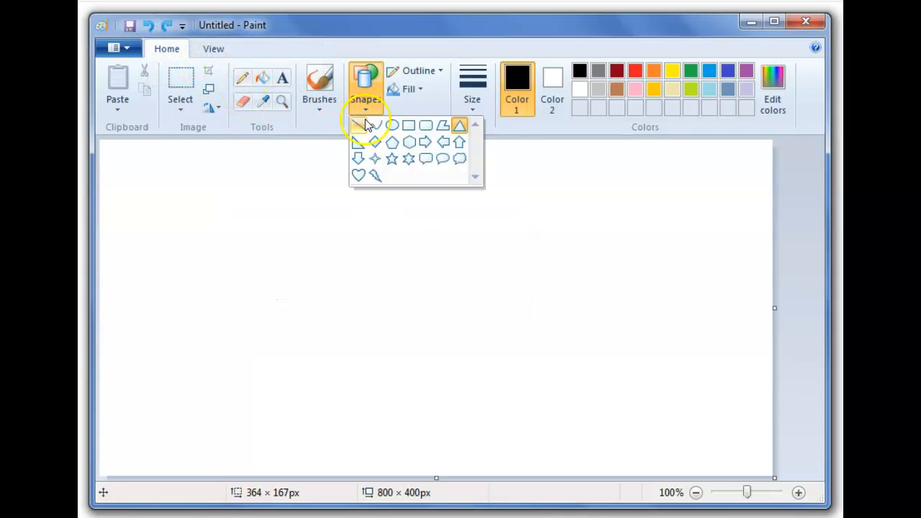
click(358, 143)
drag(235, 247, 566, 353)
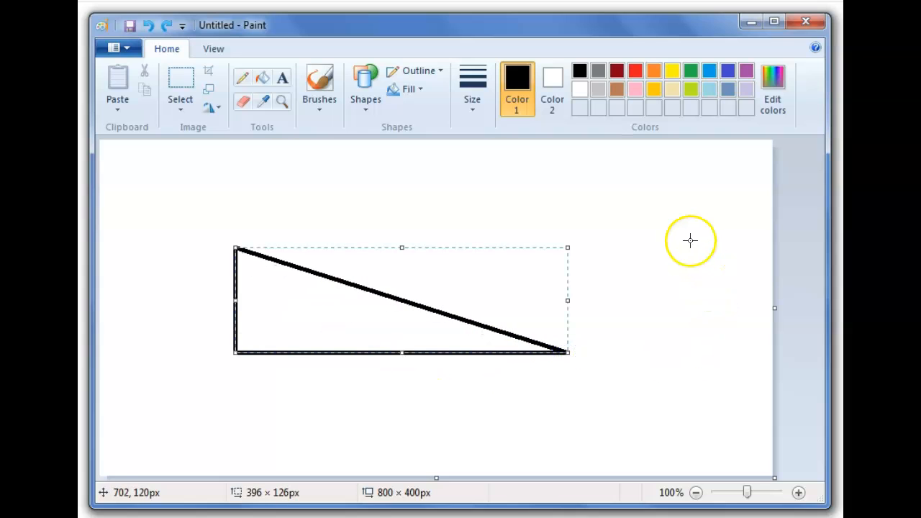
- Draw a circle about 40 × 39 px and move it onto the top of the slope
click(361, 110)
click(389, 129)
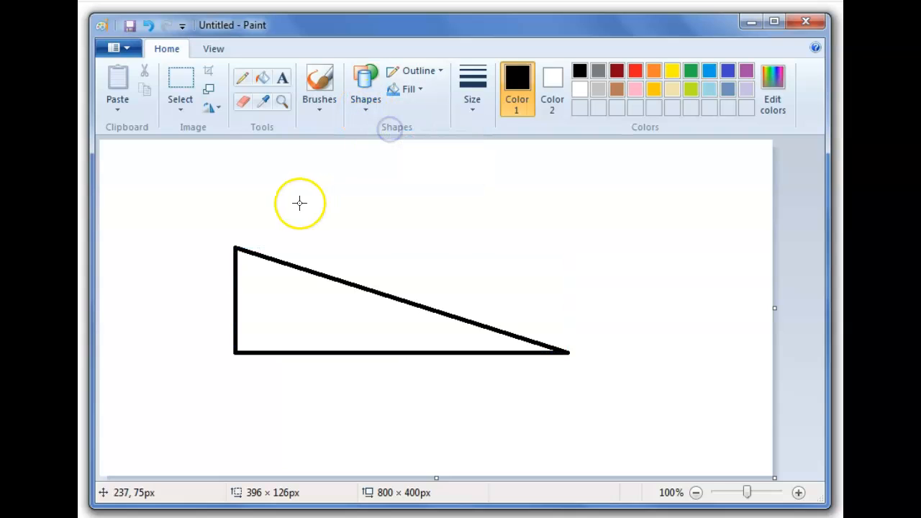
mouse_move(263, 213)
mouse_down()
mouse_move(300, 247)
mouse_move(392, 245)
mouse_move(295, 245)
mouse_up()
click(279, 228)
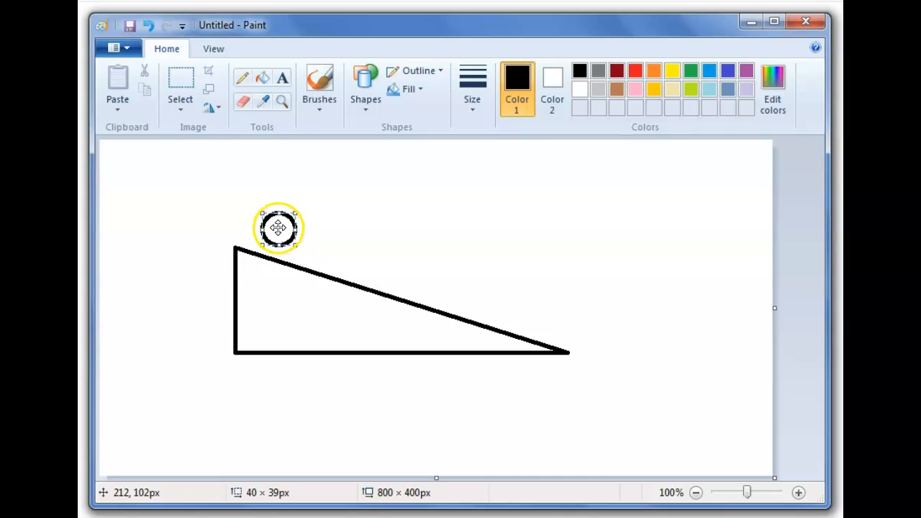
drag(279, 229, 267, 239)
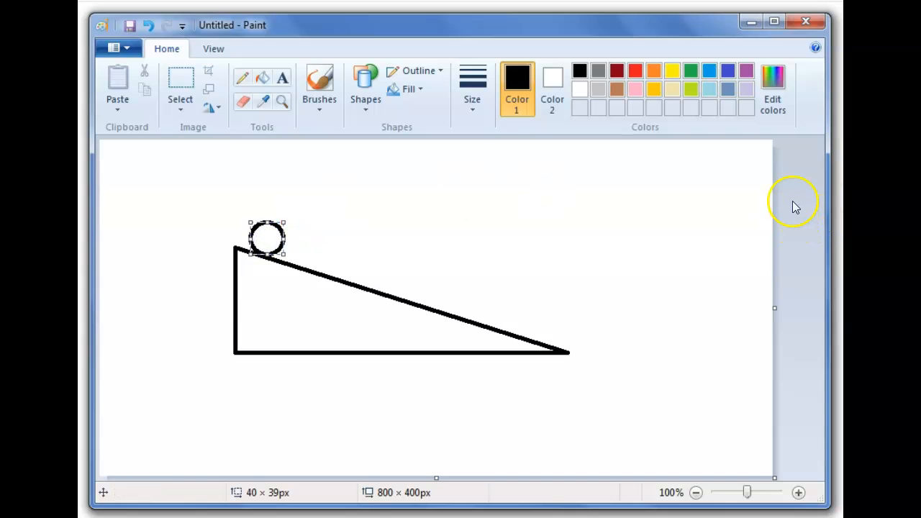
- Fill the circle with green
click(261, 75)
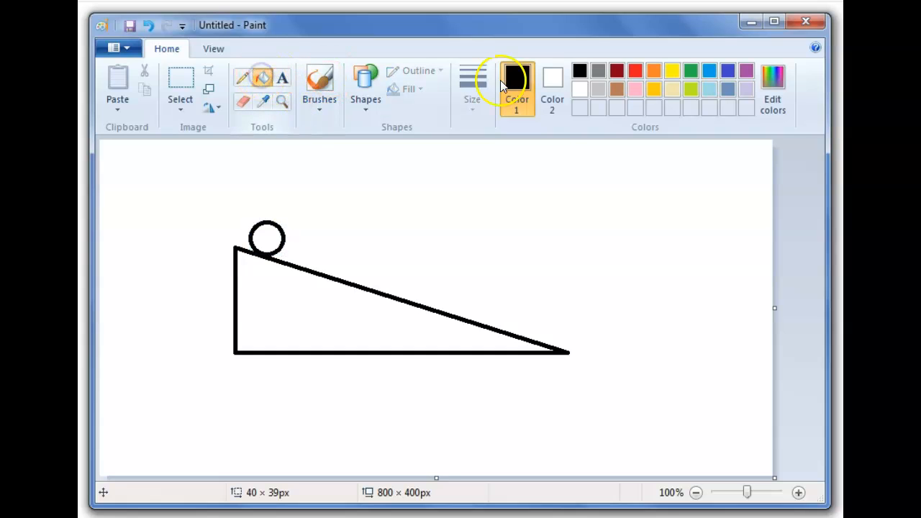
click(694, 71)
click(269, 231)
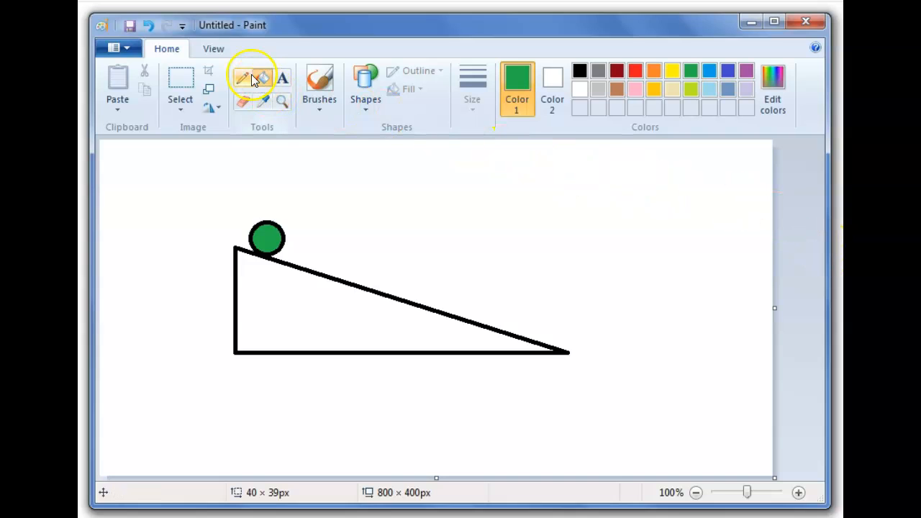
- Draw a thin black tick line about 19 × 66 px perpendicular to the slope beside the ball
click(579, 72)
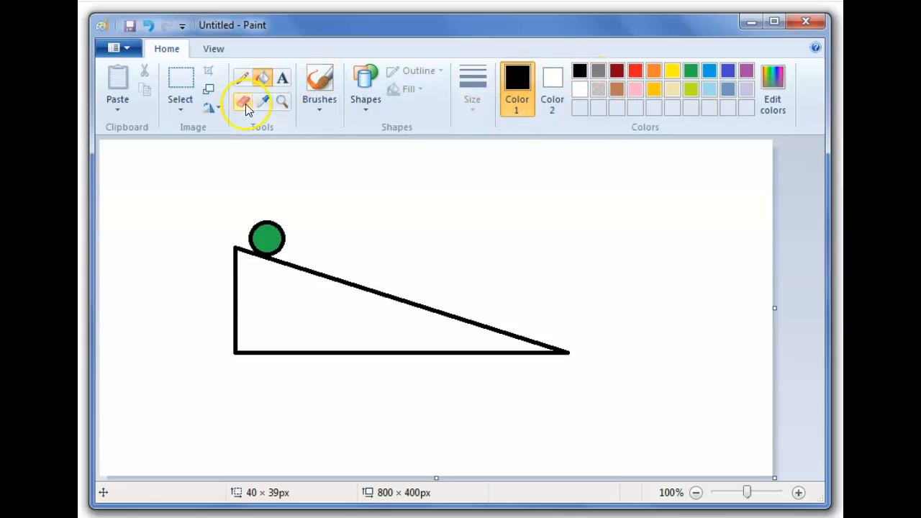
click(367, 108)
click(359, 124)
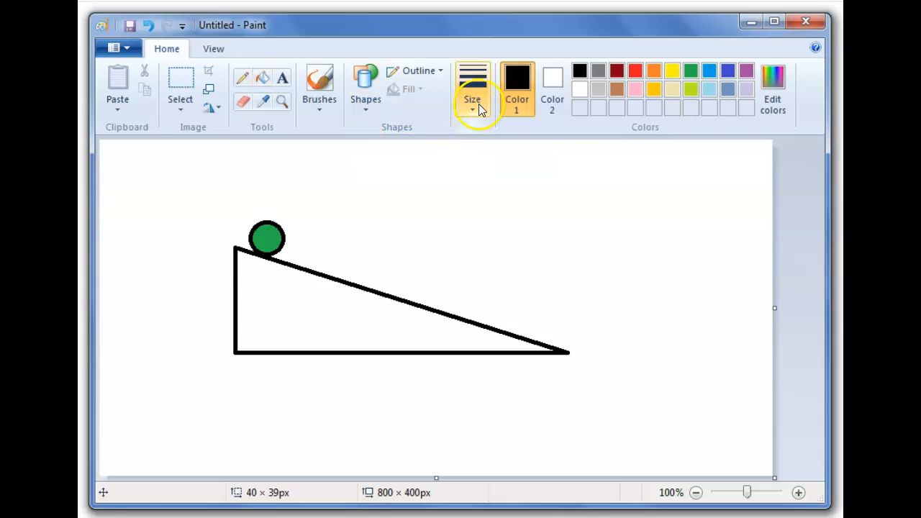
click(476, 101)
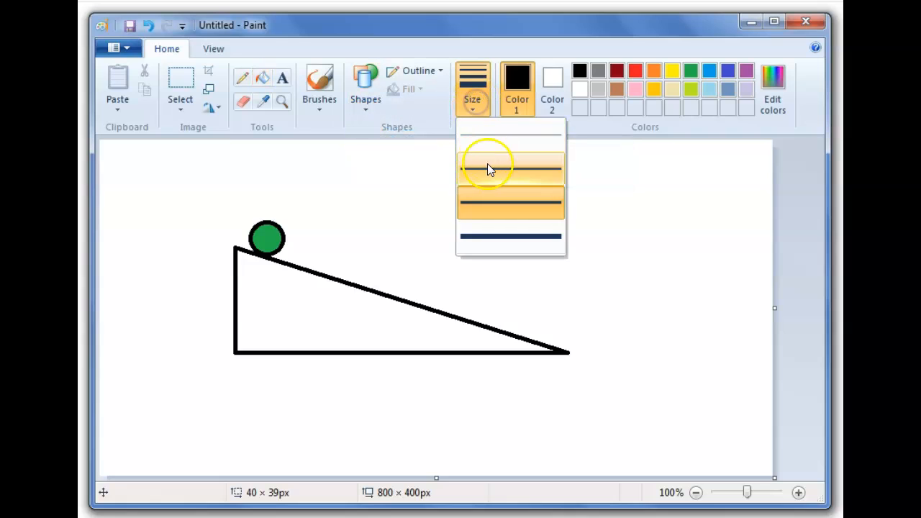
click(486, 132)
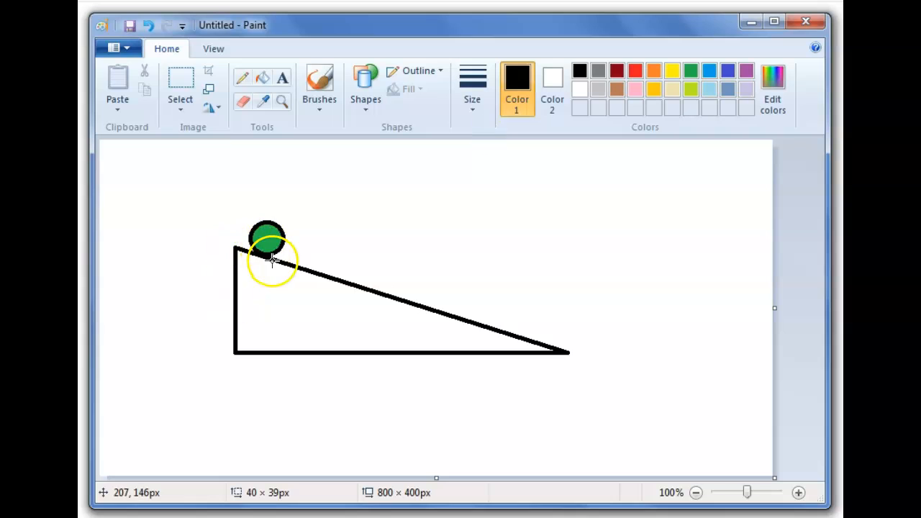
drag(276, 266, 292, 214)
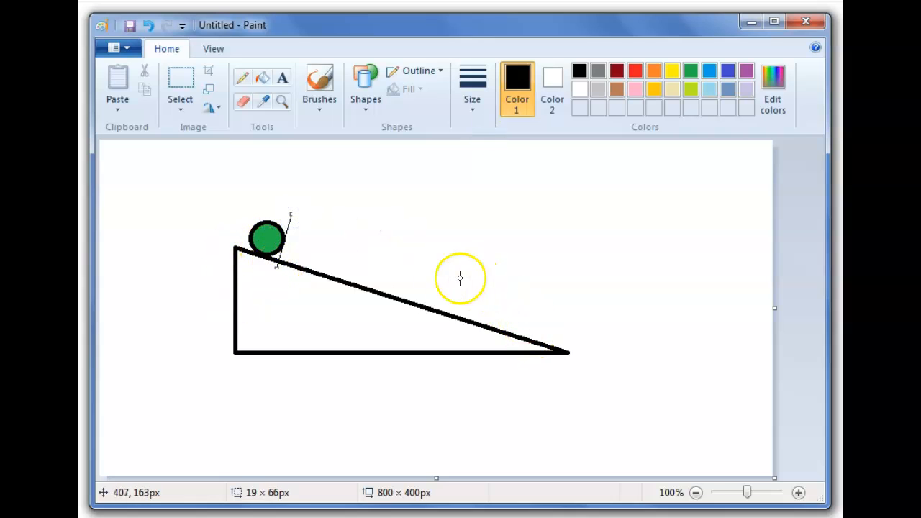
click(617, 288)
click(526, 282)
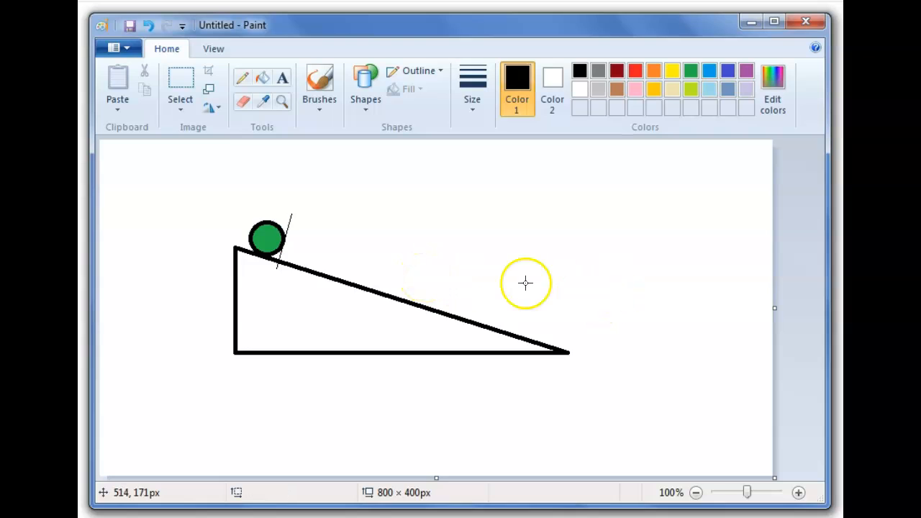
click(550, 262)
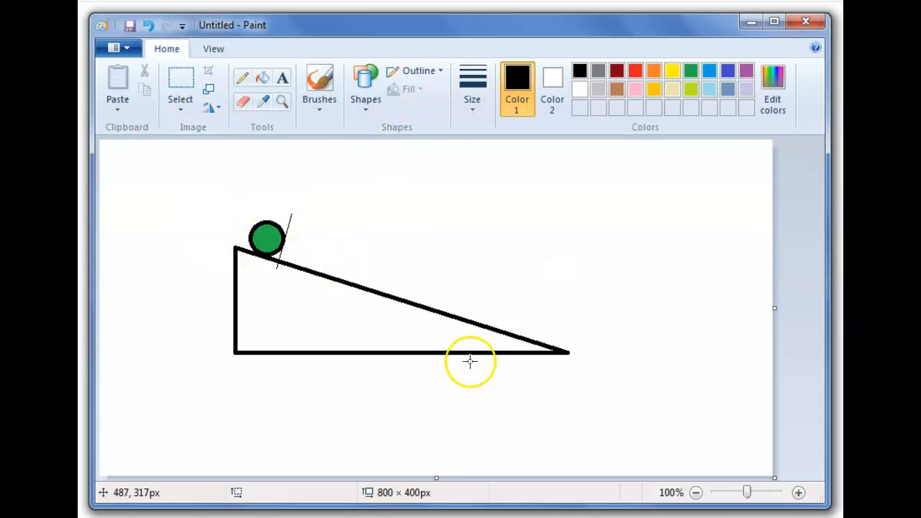
drag(506, 336, 522, 291)
right_click(521, 291)
click(516, 338)
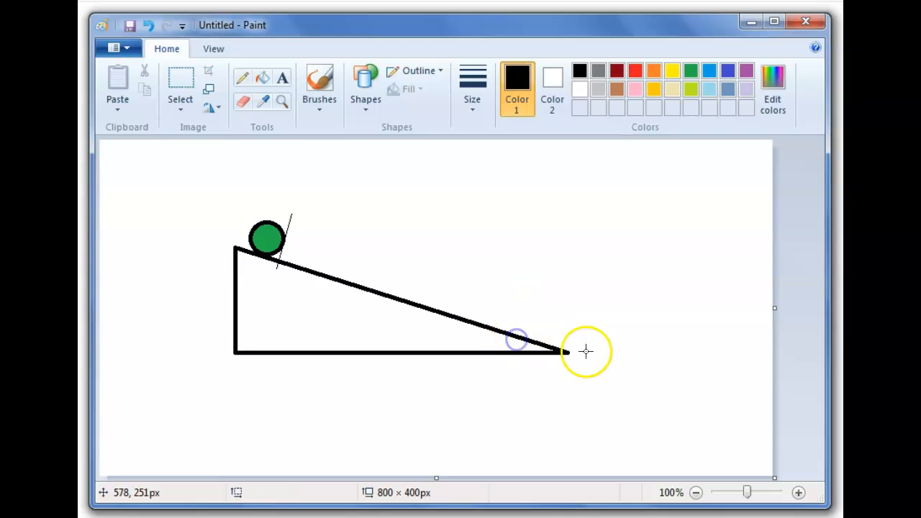
- Draw a tick about 16 × 47 px at the slope's lower end and a thin dimension line joining both ticks
drag(571, 353, 582, 317)
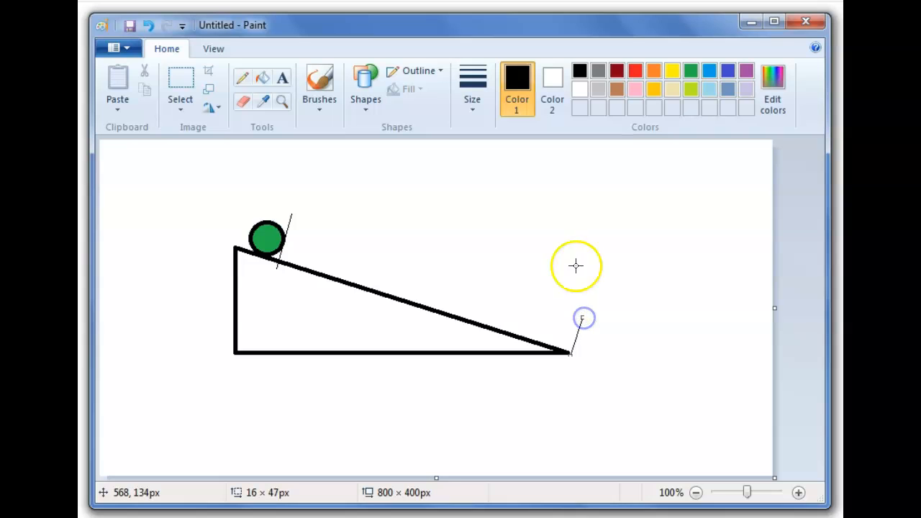
mouse_move(292, 223)
mouse_down()
mouse_move(534, 294)
mouse_move(580, 320)
mouse_up()
click(799, 288)
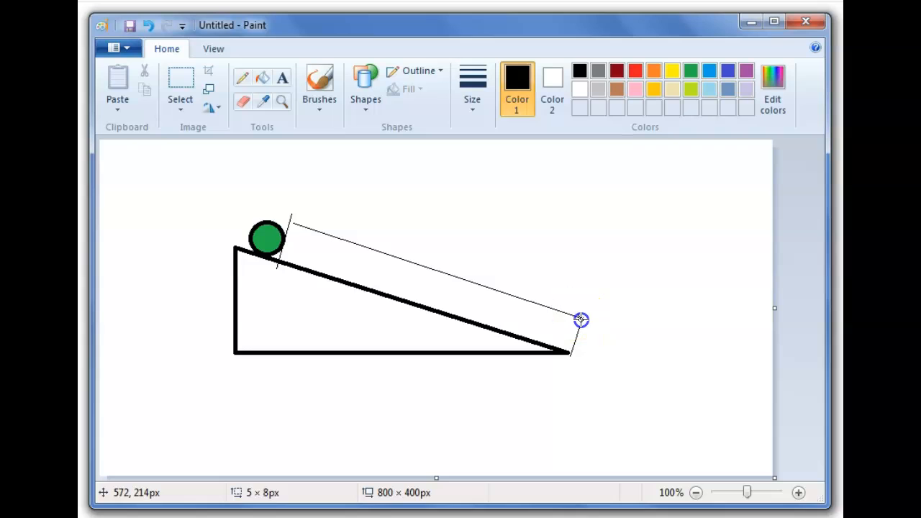
- Draw an arrowhead at the lower end of the dimension line
click(791, 290)
click(579, 318)
drag(580, 318, 576, 316)
click(790, 279)
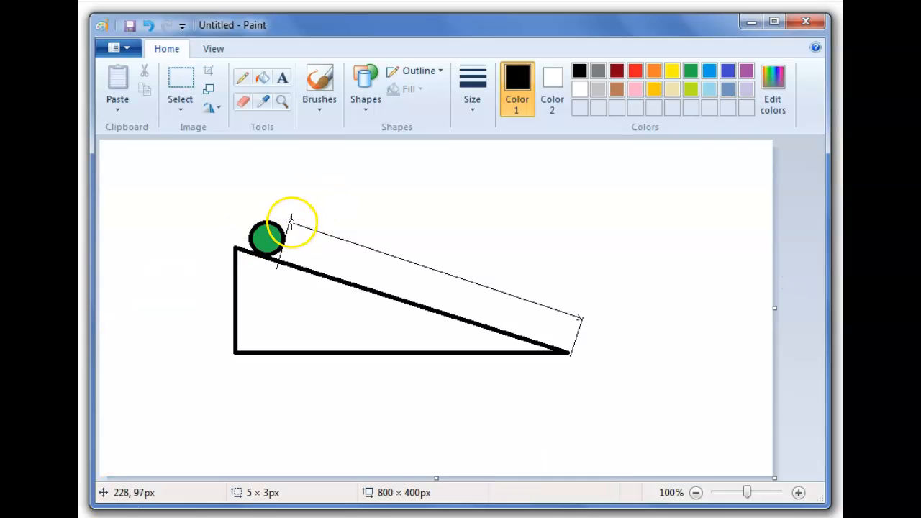
- Draw an arrowhead at the upper end of the dimension line
drag(292, 221, 300, 219)
click(795, 243)
drag(291, 222, 295, 228)
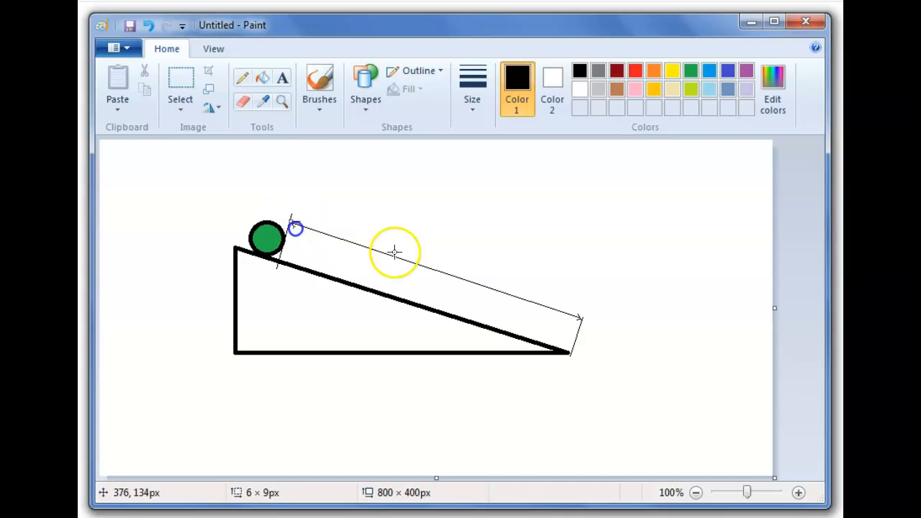
click(787, 226)
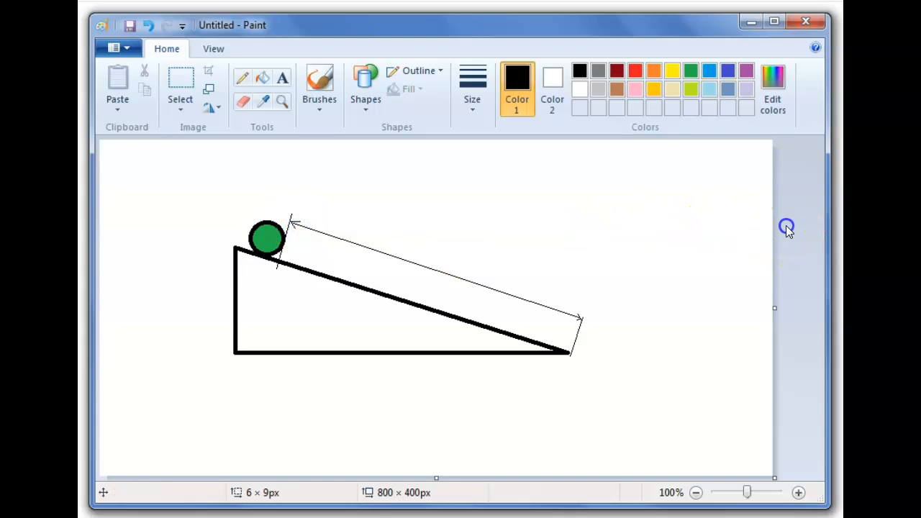
- Add the text label "L = 90 cm = 0.90 m" above the dimension line
click(283, 79)
drag(378, 208, 533, 247)
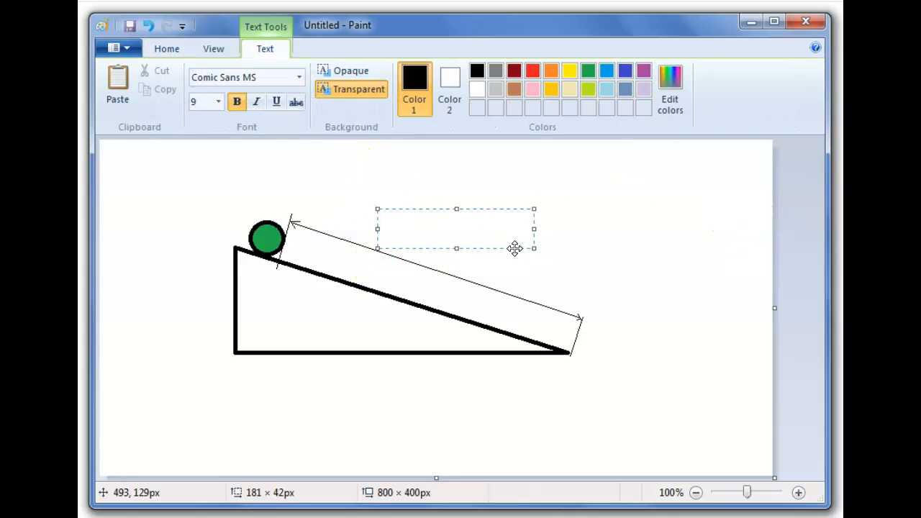
text(L = 90 cm = 0.90)
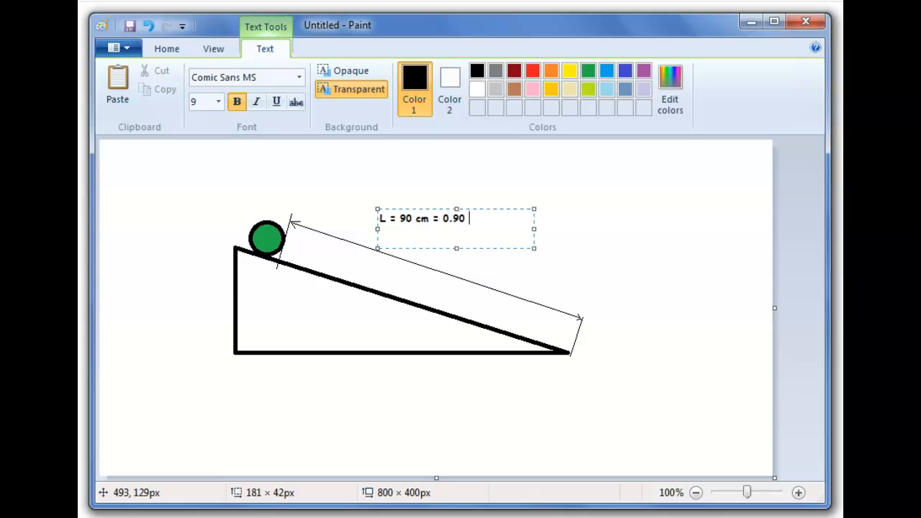
text( m)
click(585, 259)
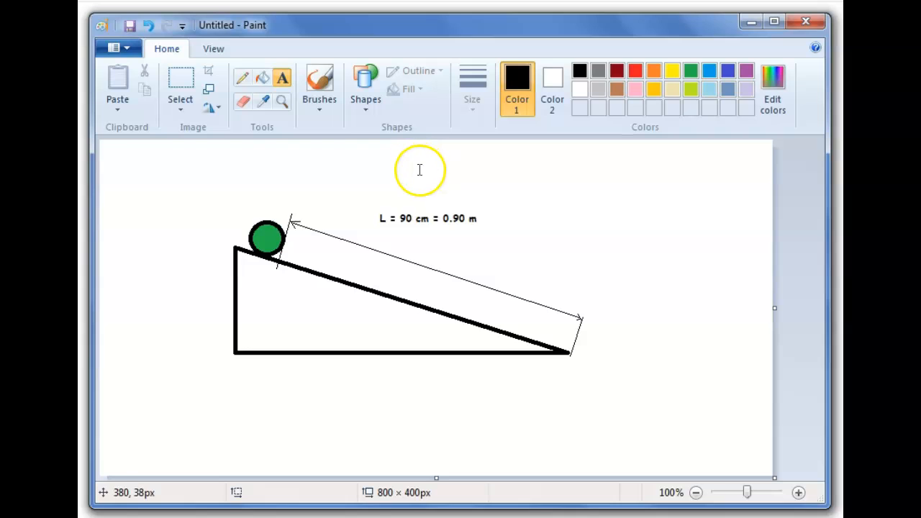
- Select the length label and move it down closer to the dimension line
click(179, 79)
drag(371, 204, 533, 249)
click(720, 280)
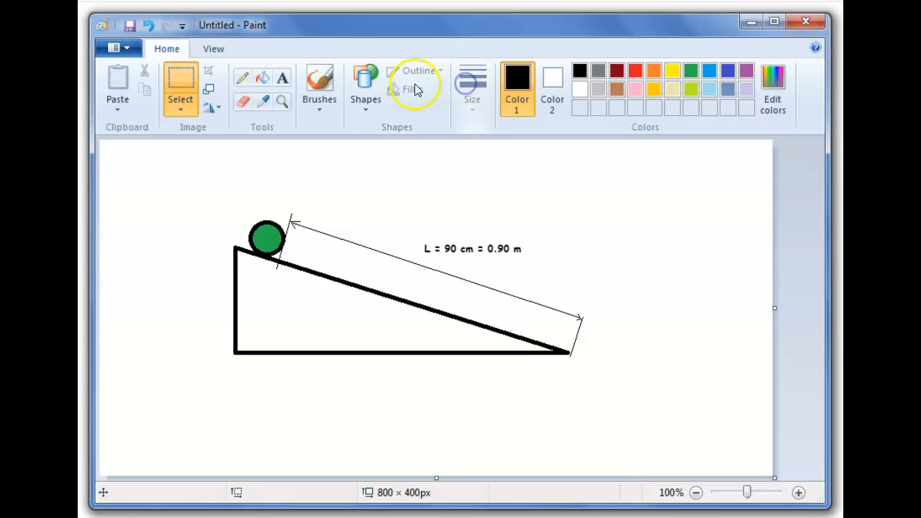
- Draw a small thick-outlined rectangle to the right of the length label
click(365, 85)
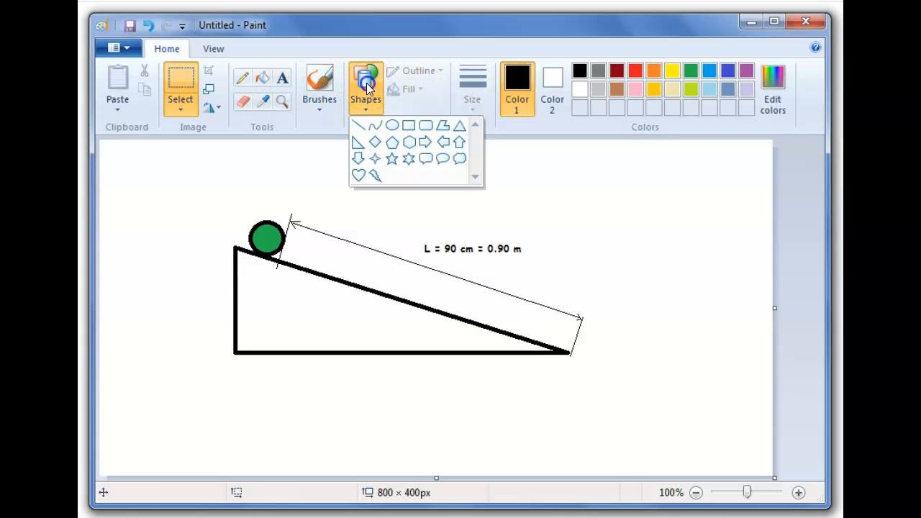
click(408, 124)
click(473, 81)
click(523, 203)
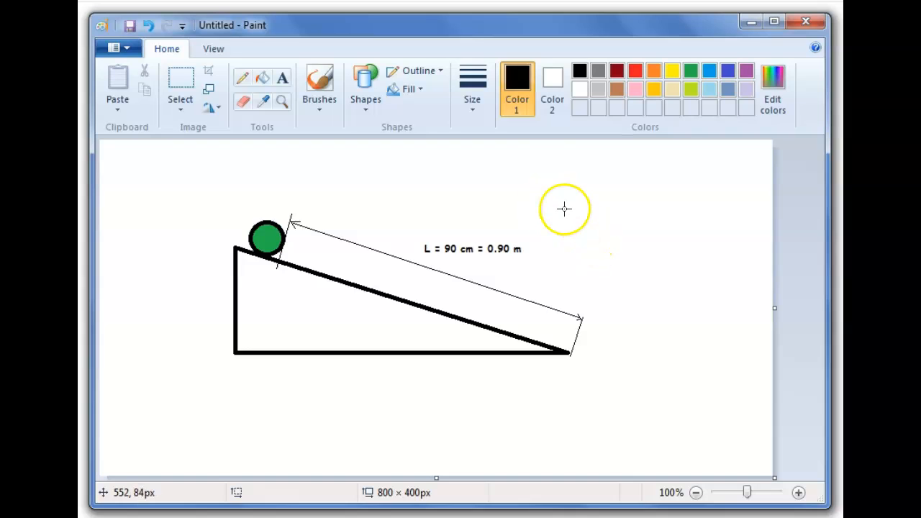
mouse_move(565, 209)
mouse_down()
mouse_move(590, 242)
mouse_move(611, 242)
mouse_move(606, 255)
mouse_up()
click(791, 226)
- Draw small rectangles inside the lower-left corner of that rectangle
drag(570, 240, 586, 250)
click(637, 241)
click(643, 193)
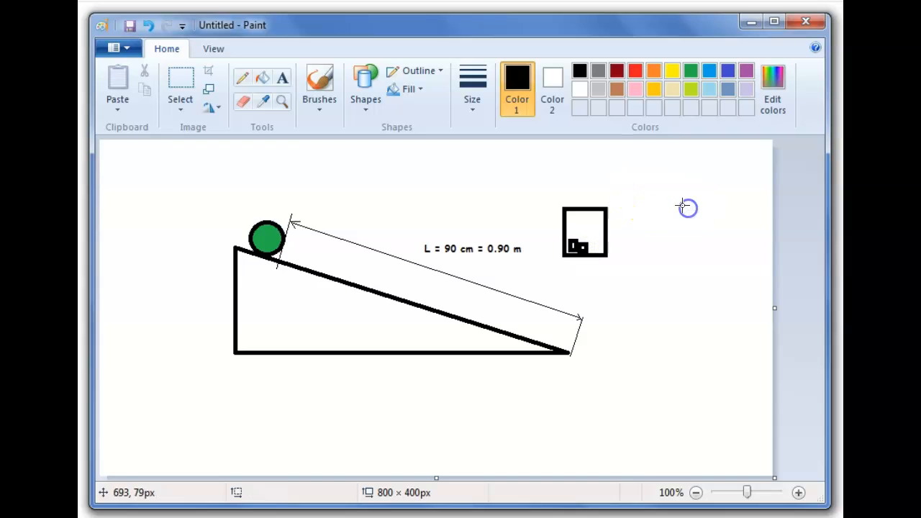
click(674, 197)
- Undo the last small rectangle drawn inside the box
click(213, 49)
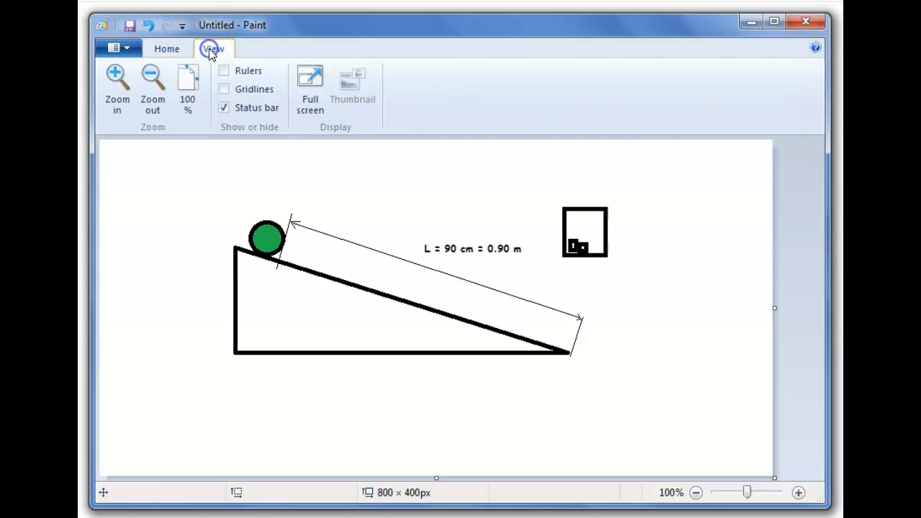
click(117, 80)
click(117, 80)
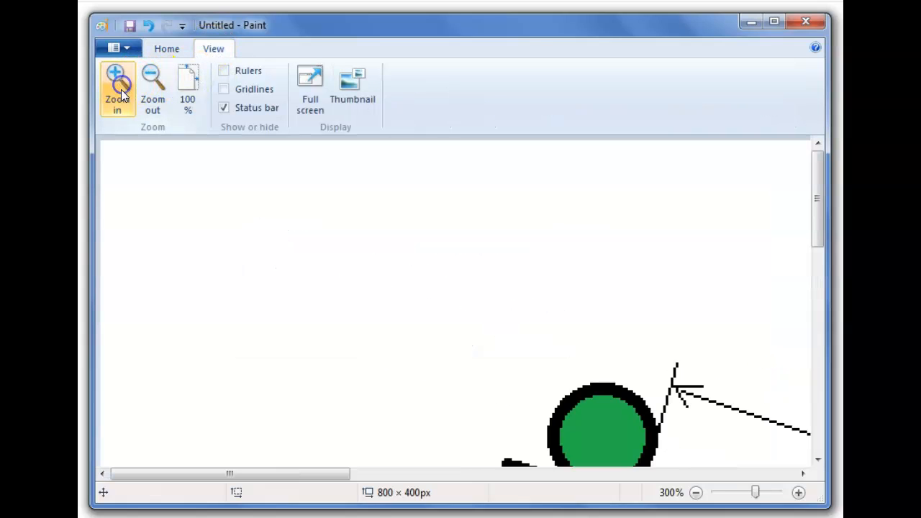
drag(323, 474, 653, 501)
scroll(643, 456, down, 3)
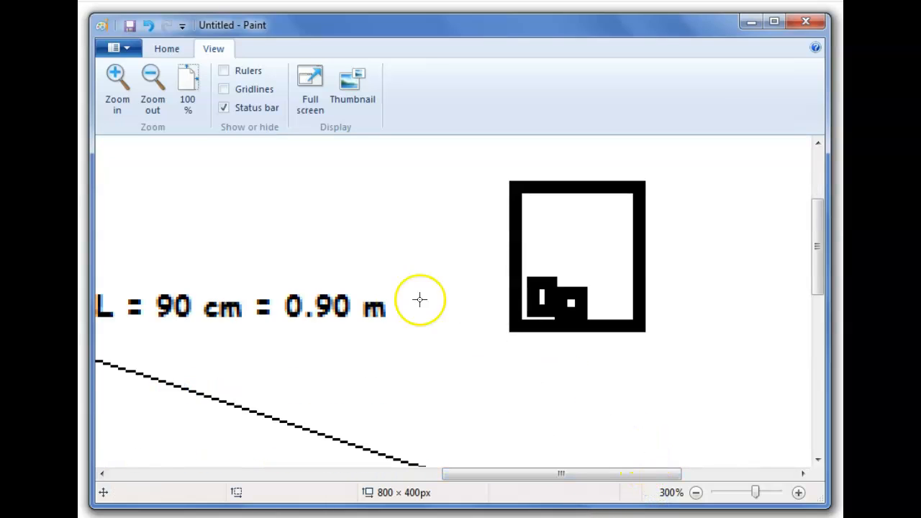
click(148, 26)
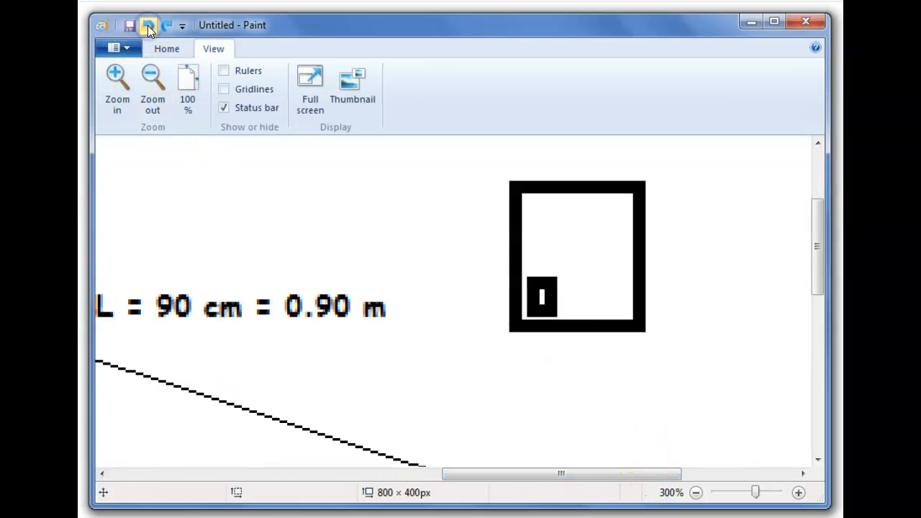
- Copy the small rectangle inside the box and paste two copies beside it, forming a row of three along the bottom
click(166, 48)
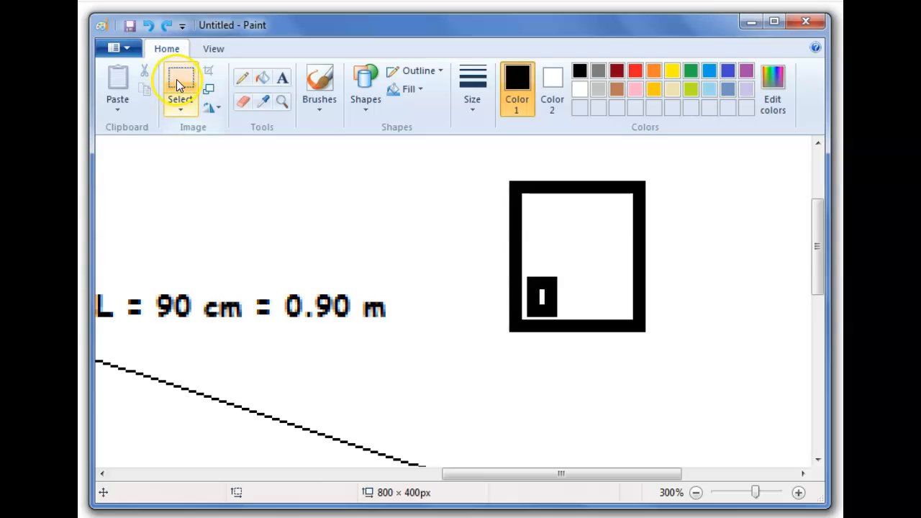
click(176, 80)
drag(525, 274, 558, 318)
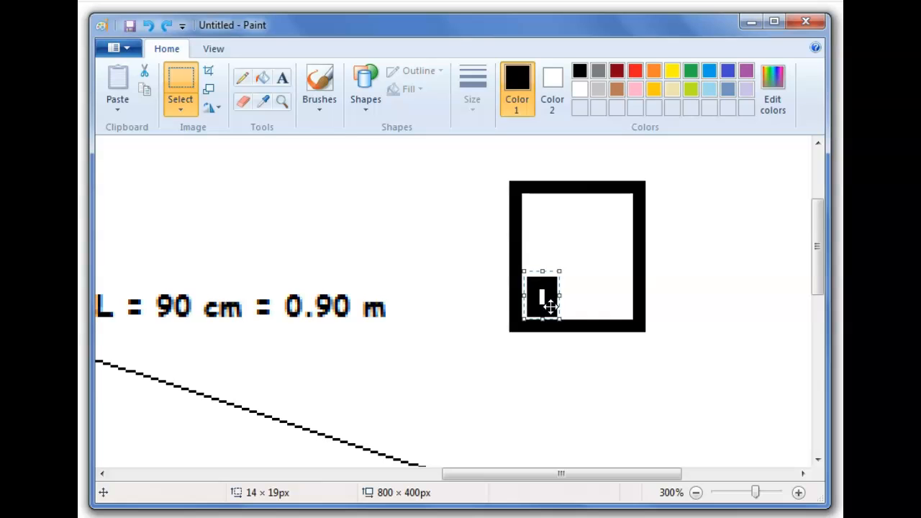
key(ctrl+c)
key(ctrl+v)
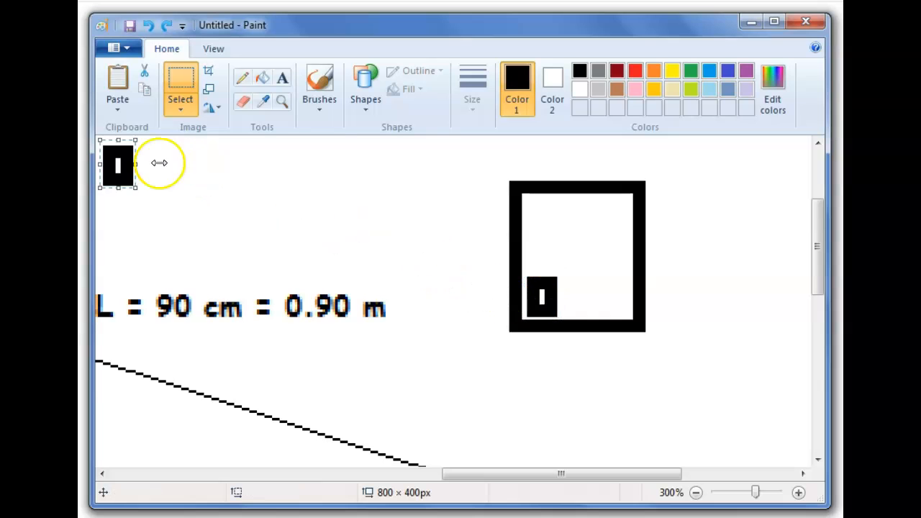
drag(119, 164, 582, 294)
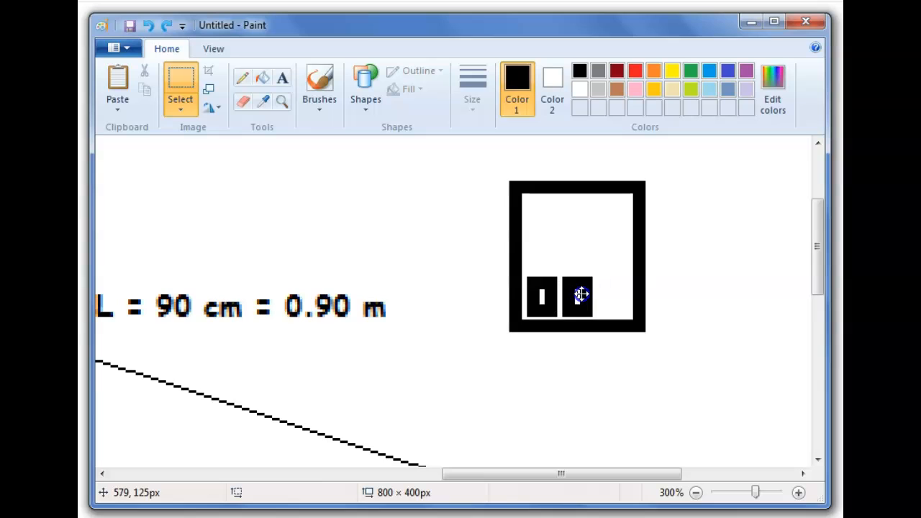
click(434, 236)
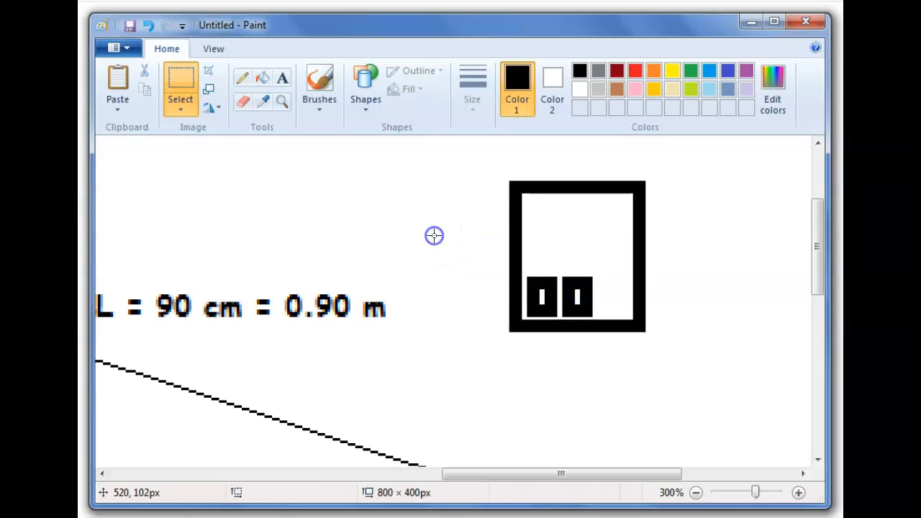
key(ctrl+v)
drag(119, 165, 614, 297)
click(375, 199)
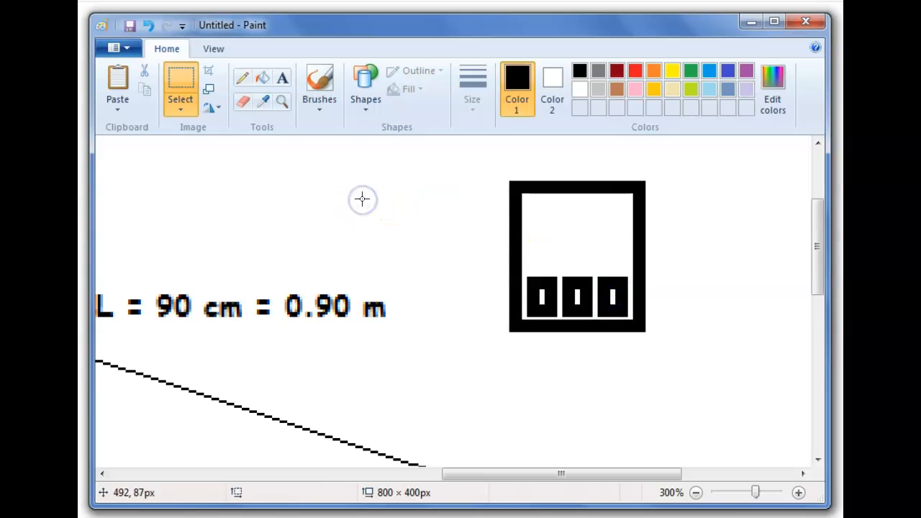
- Add the bold text t=0.24 in a text box on empty canvas space
click(281, 79)
drag(221, 179, 377, 235)
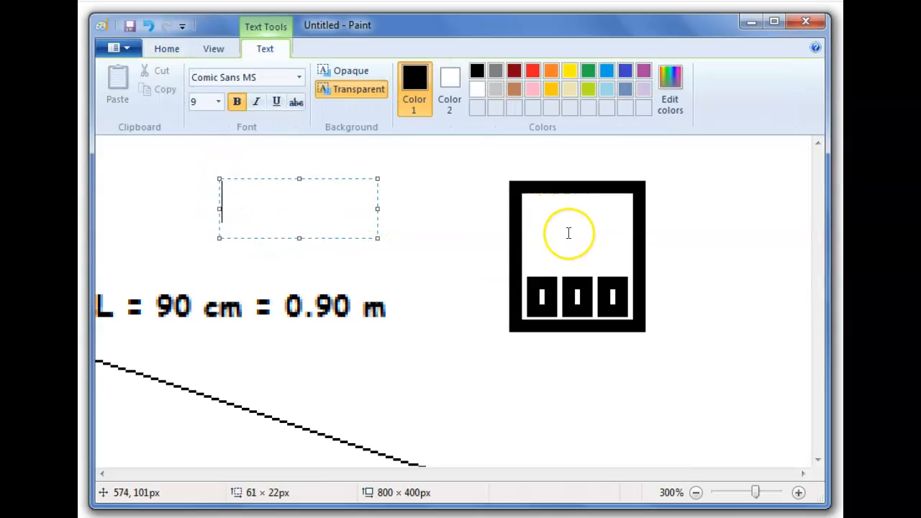
text(t =)
key(BackSpace)
key(BackSpace)
text(=0)
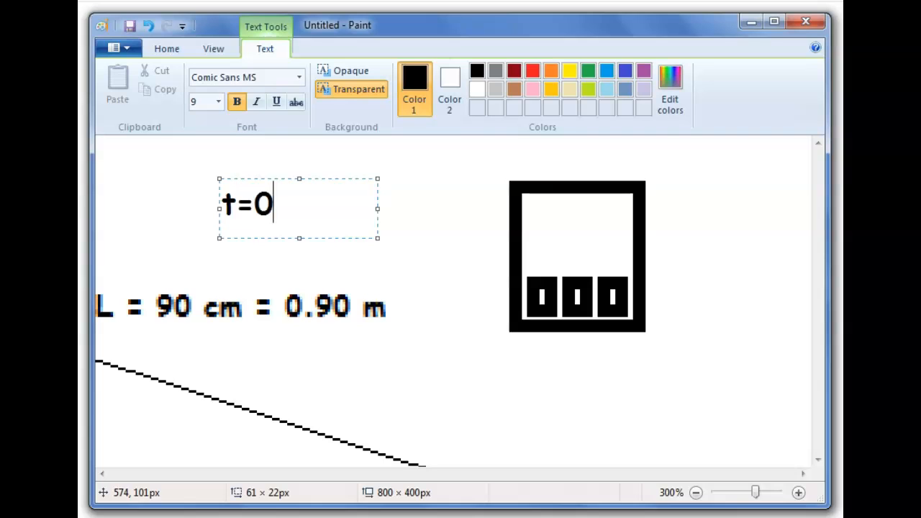
text(.24)
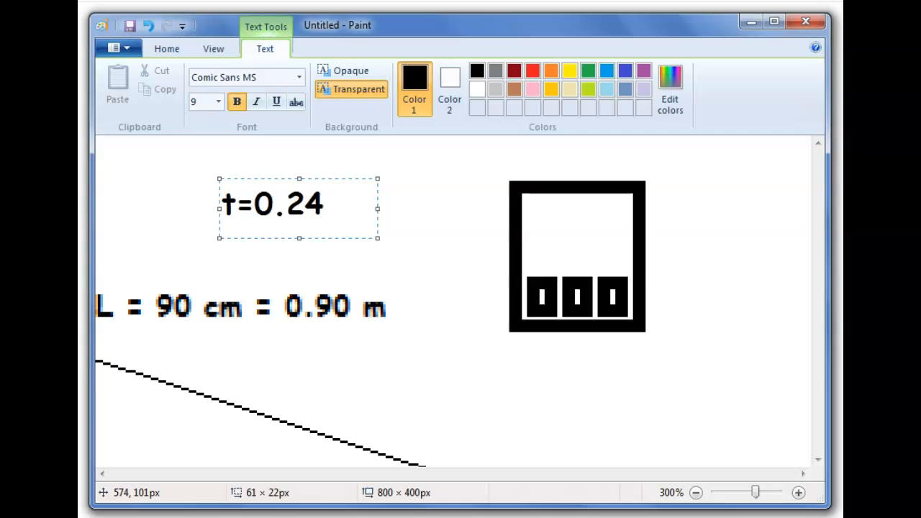
click(432, 217)
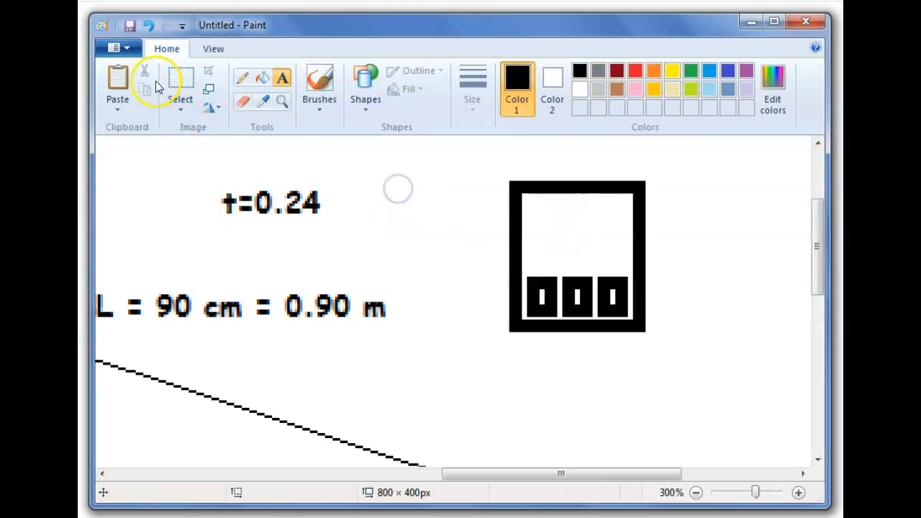
- Select the t=0.24 text and move it into the upper part of the box above the three rectangles
click(176, 78)
mouse_move(217, 184)
mouse_down()
mouse_move(306, 223)
mouse_move(607, 235)
mouse_up()
click(315, 216)
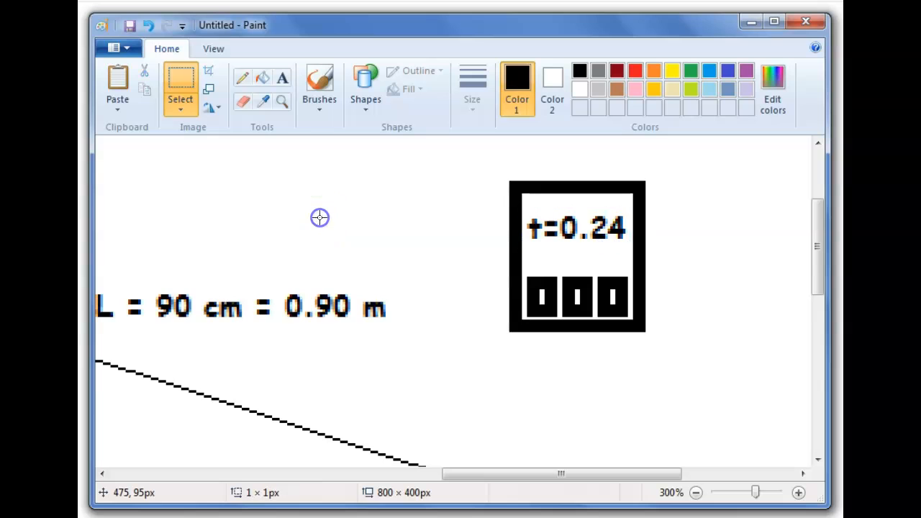
- Move the whole diagram to the canvas's upper-left corner and shrink the canvas to about 490 × 236 px around it
click(213, 49)
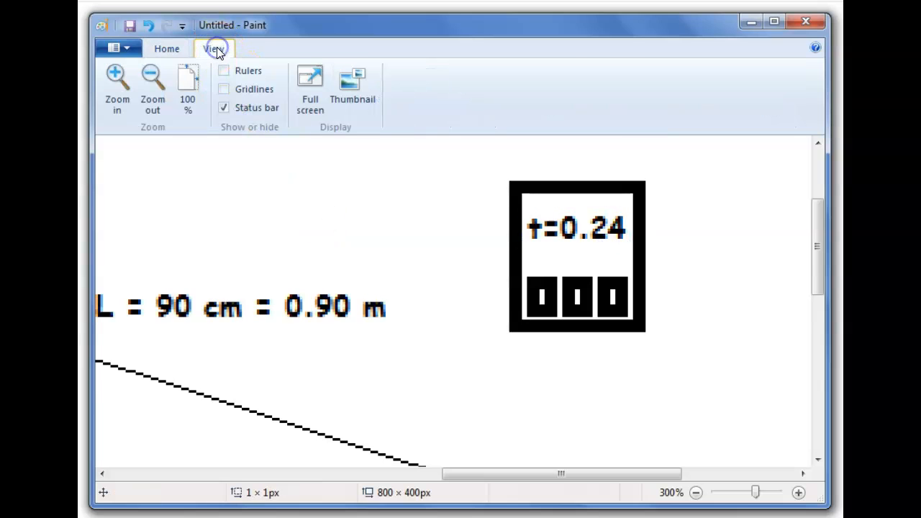
click(183, 94)
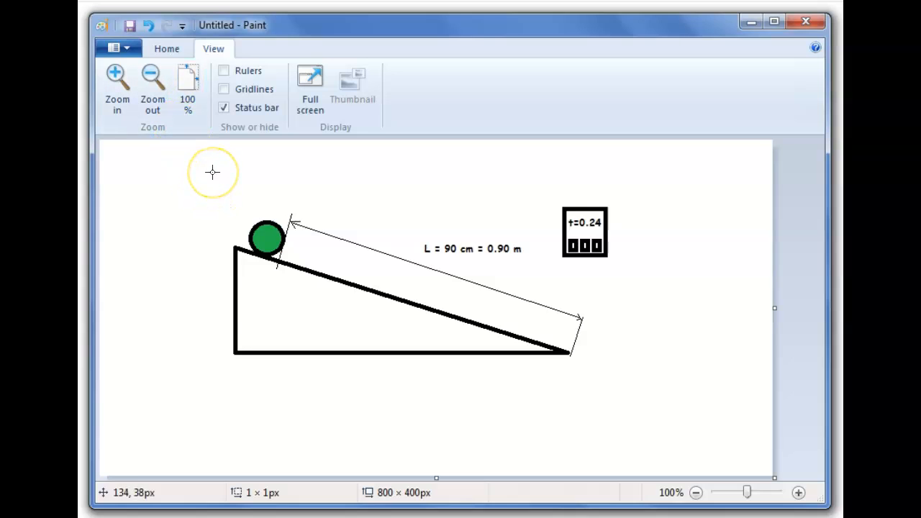
mouse_move(212, 171)
mouse_down()
mouse_move(369, 333)
mouse_move(638, 377)
mouse_up()
mouse_move(575, 333)
mouse_down()
mouse_move(433, 285)
mouse_move(410, 267)
mouse_up()
click(771, 372)
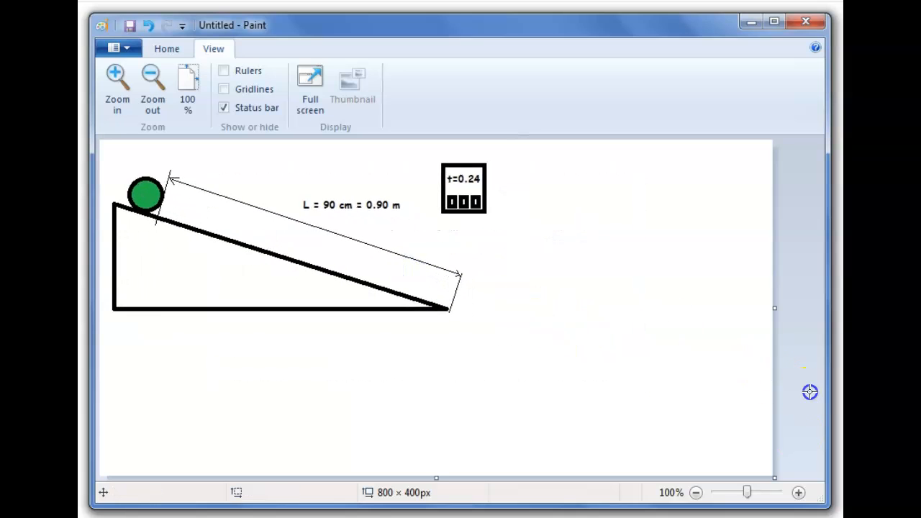
drag(775, 478, 512, 338)
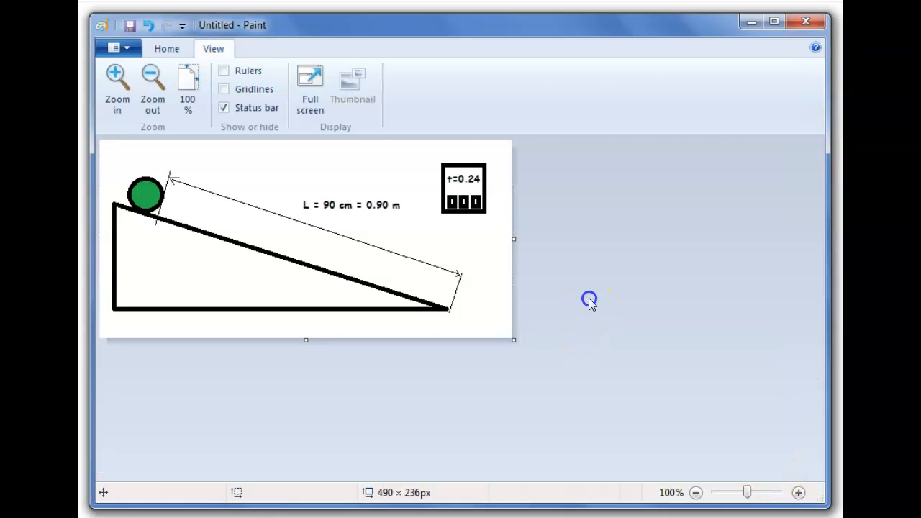
- Save the picture as a PNG named Example Lab Diagram
click(115, 48)
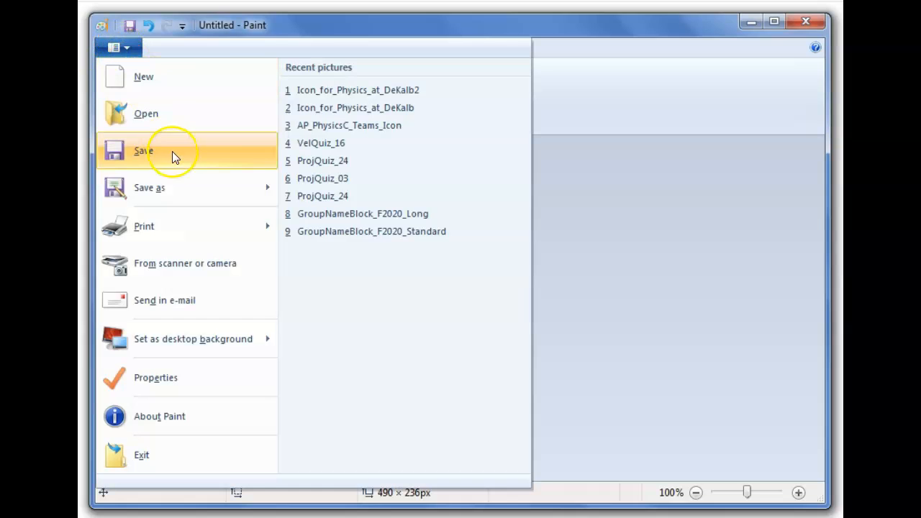
click(177, 187)
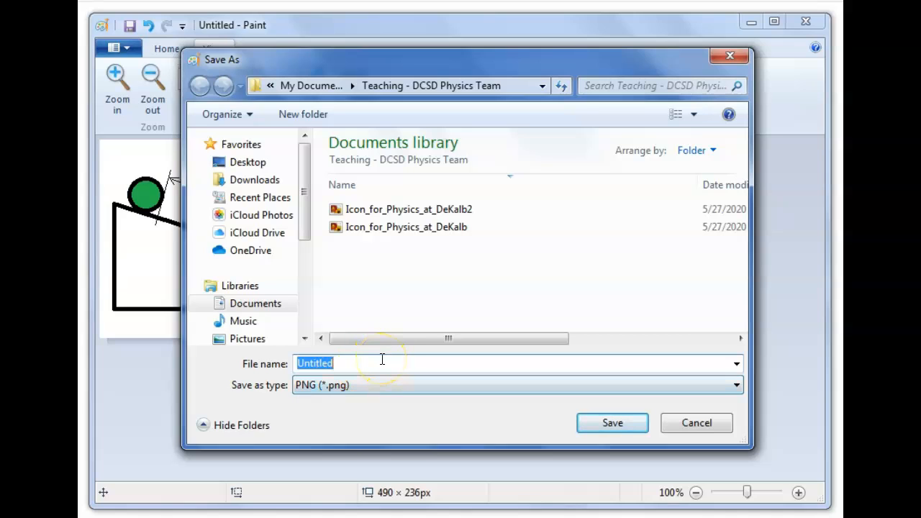
text(Example Lab Diagram)
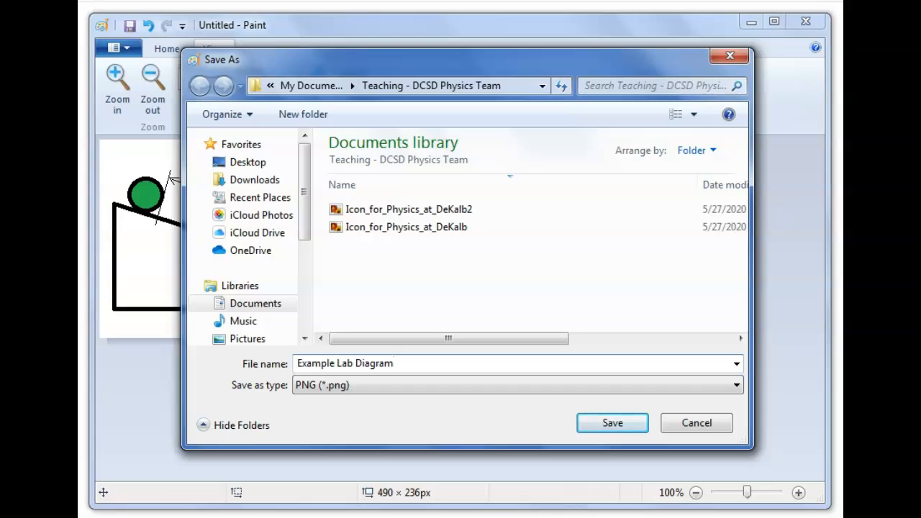
key(Return)
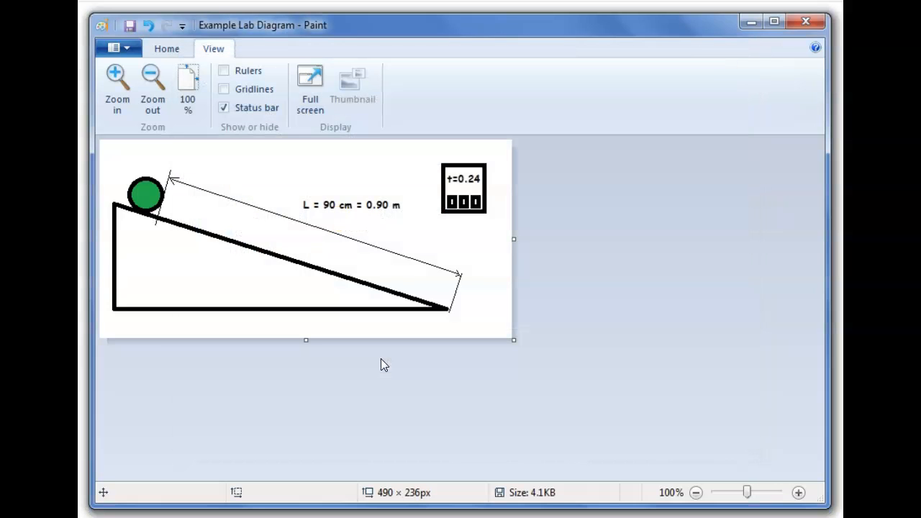